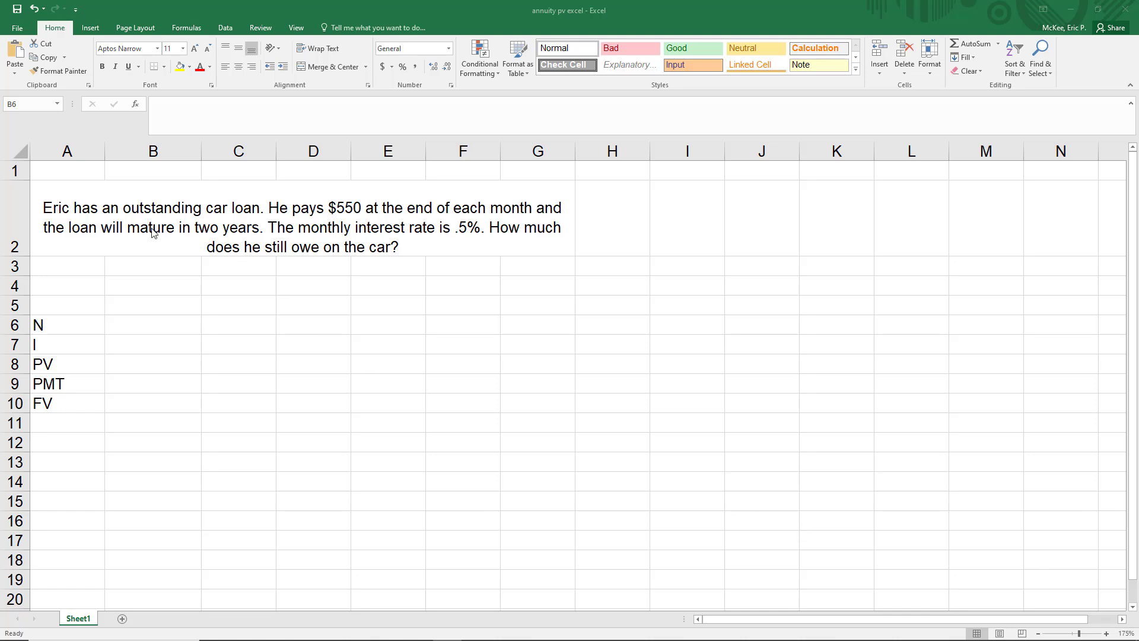
# Enter 24 as the number of periods in B6 and .005 as the monthly interest rate in B7
pyautogui.moveTo(89, 177); pyautogui.dragTo(99, 262)
pyautogui.click(99, 262)
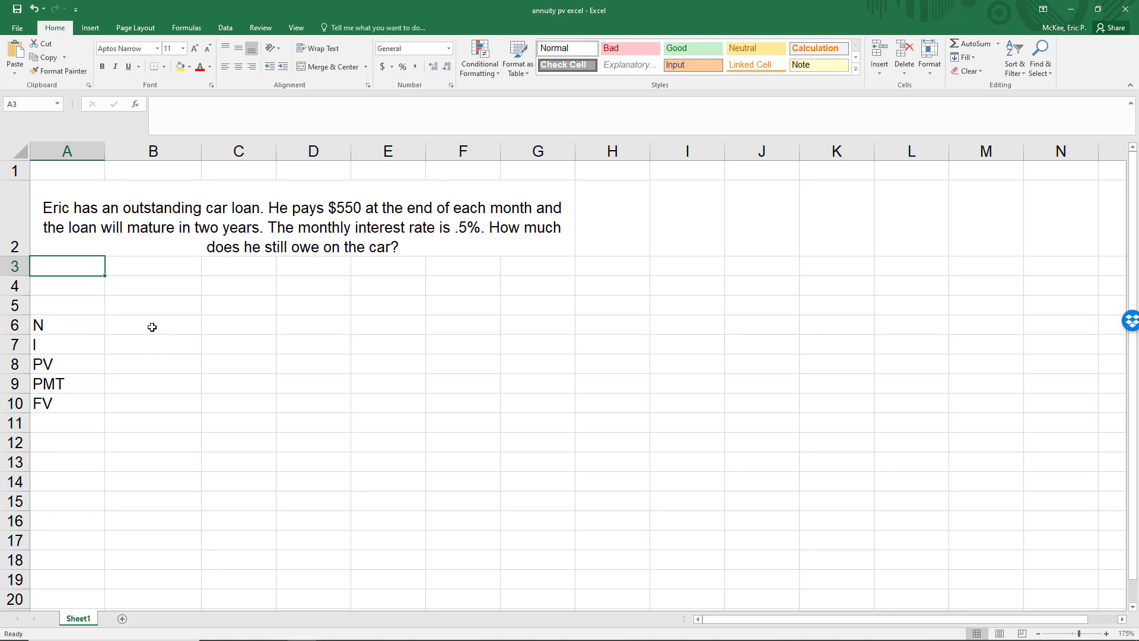
pyautogui.click(161, 325)
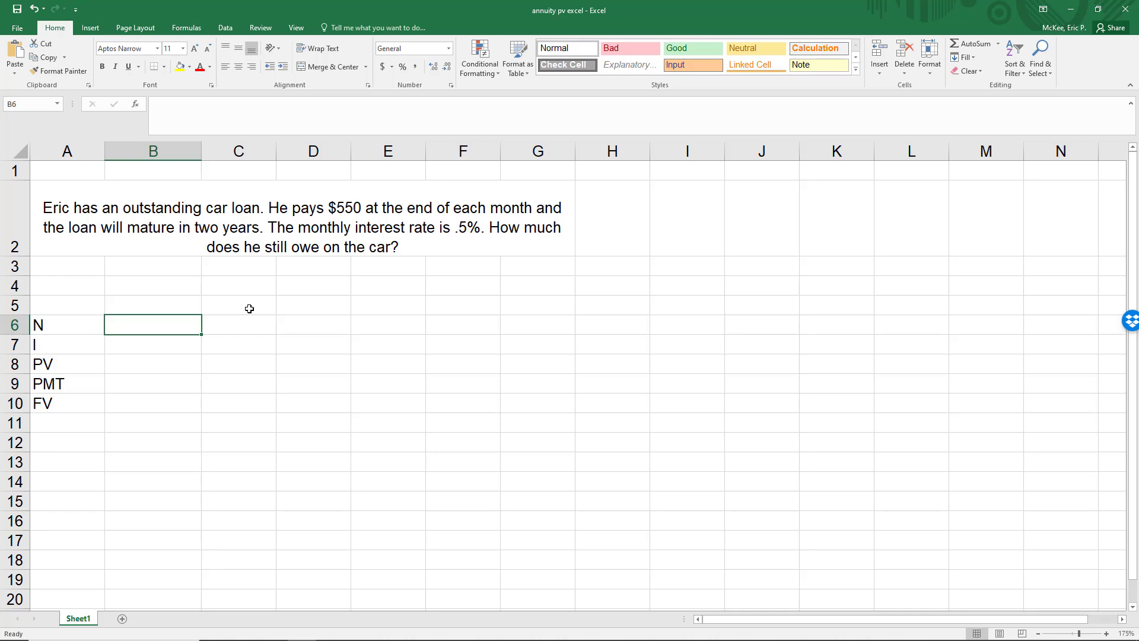
pyautogui.write('24')
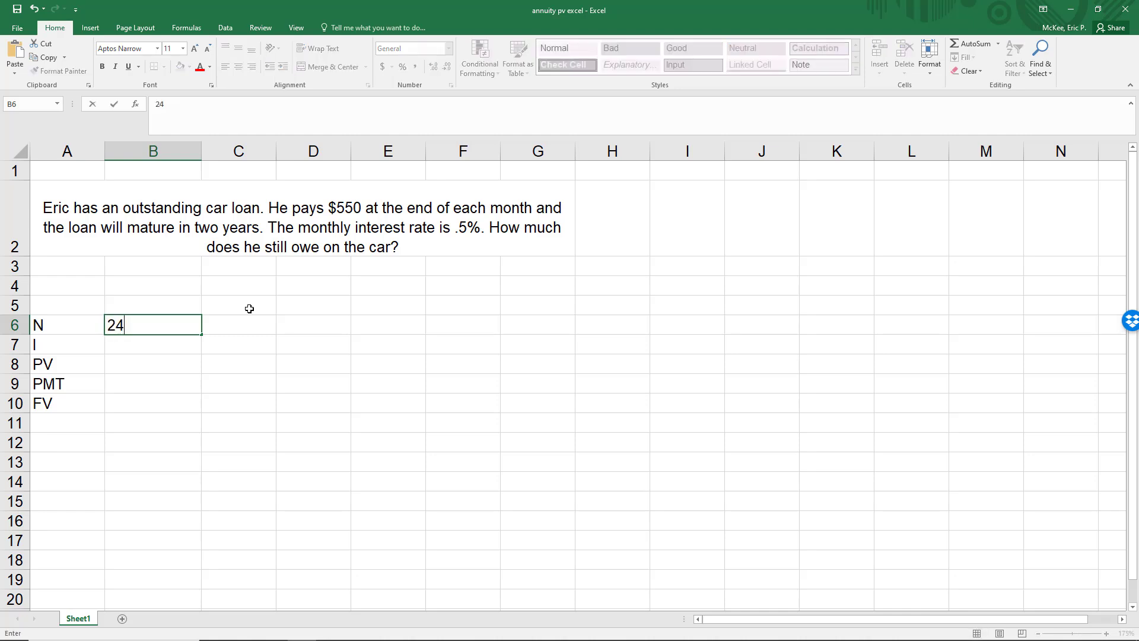
pyautogui.press('Return')
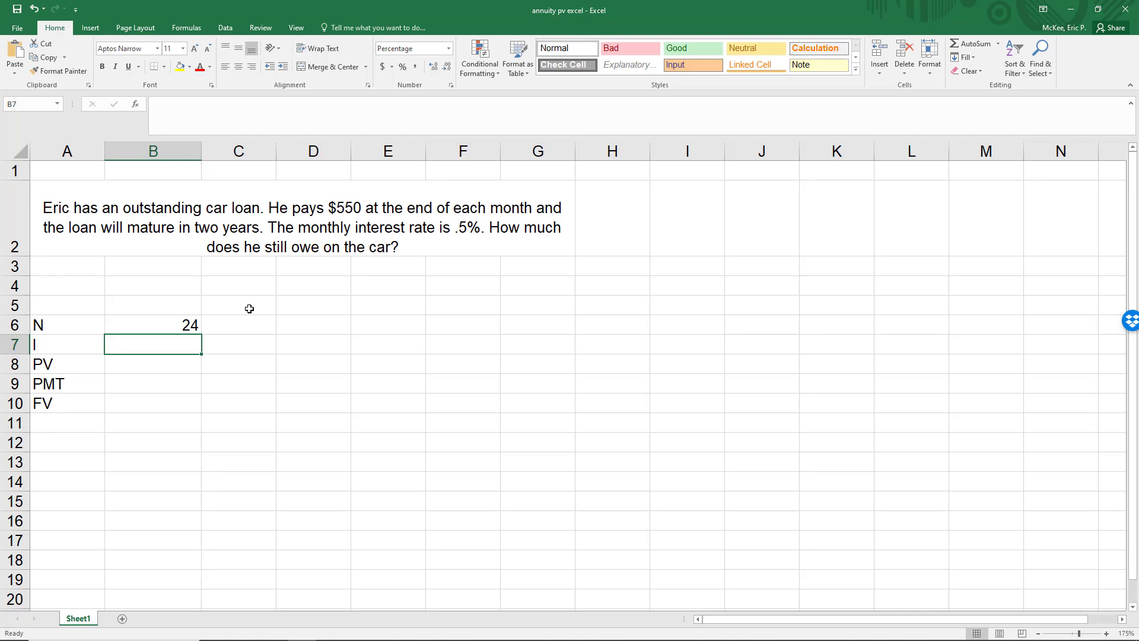
pyautogui.write('.005')
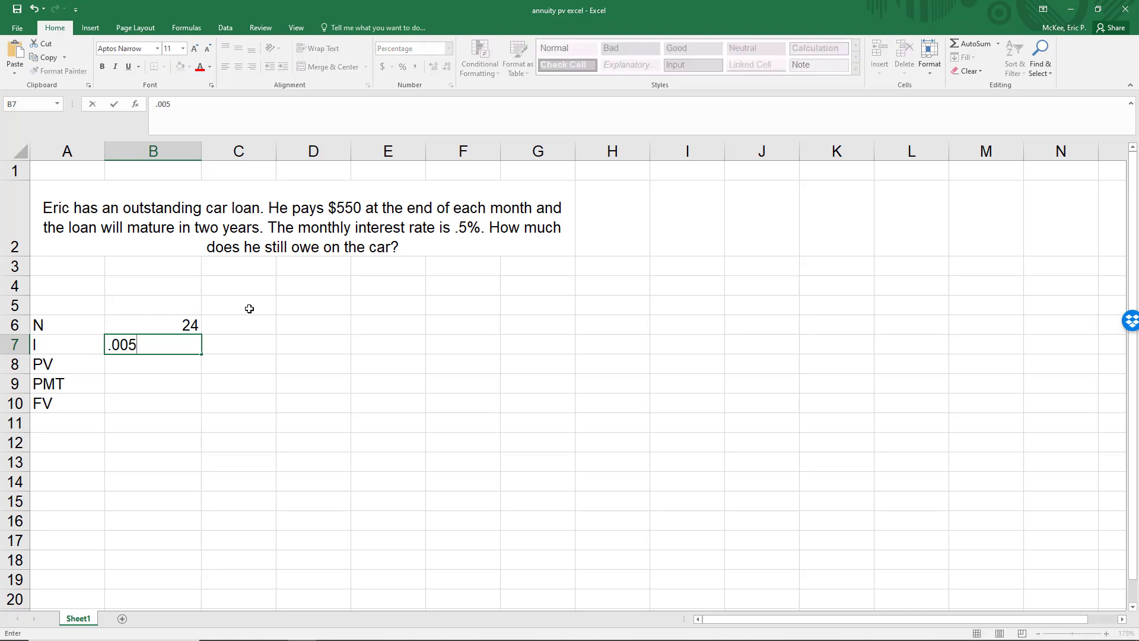
pyautogui.press('Return')
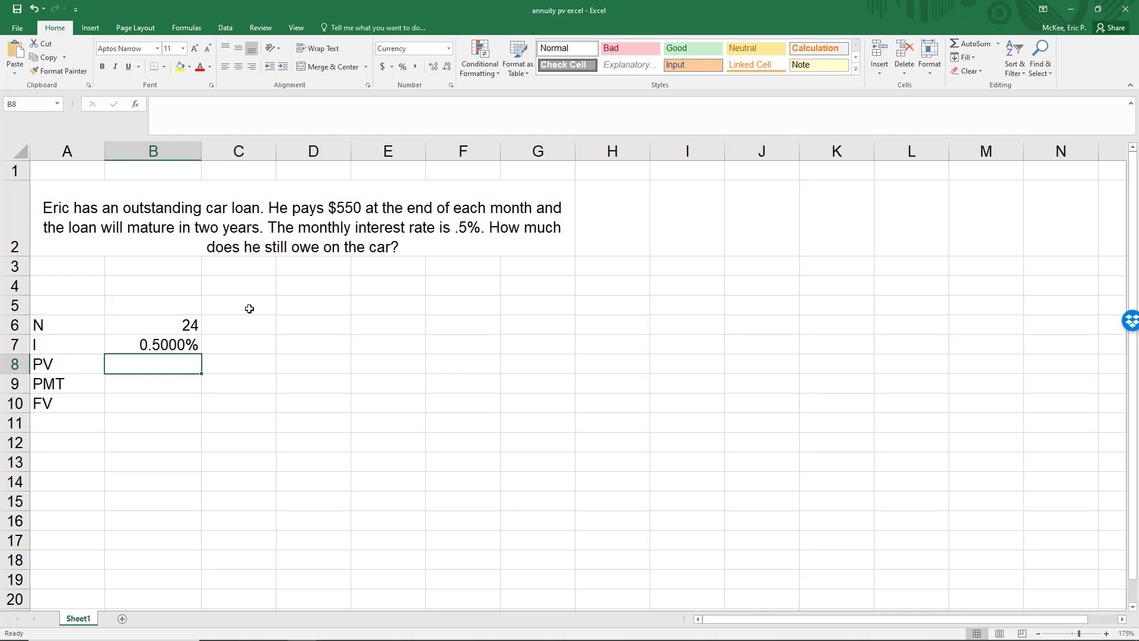
# Skip the PV cell, and enter 550 as the payment in B9 and 0 as the future value in B10
pyautogui.press('Return')
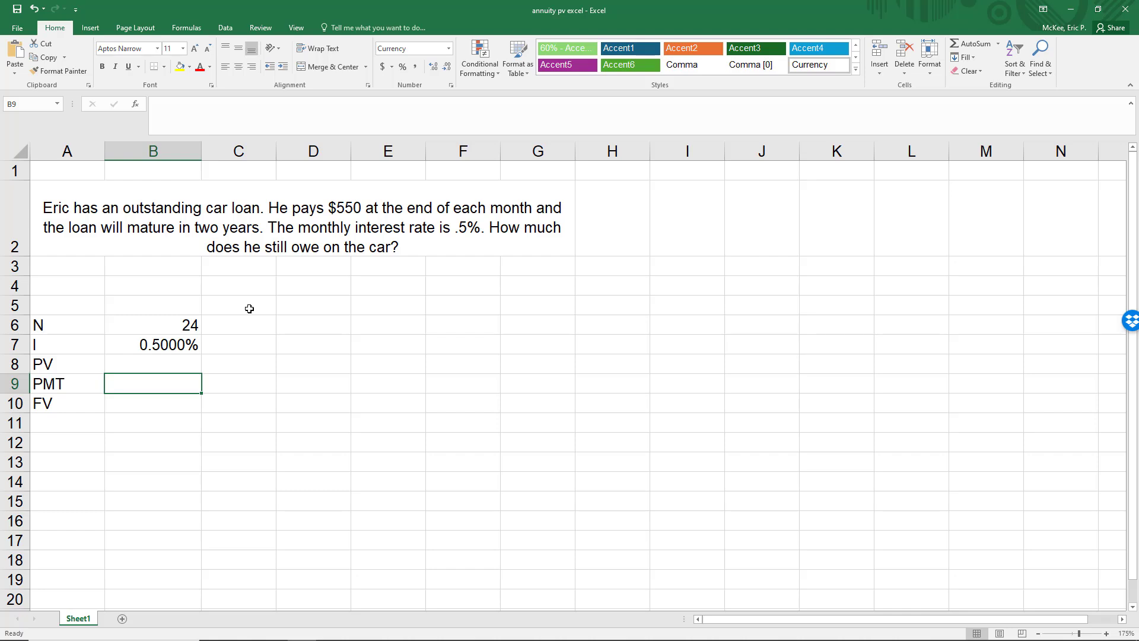
pyautogui.write('550')
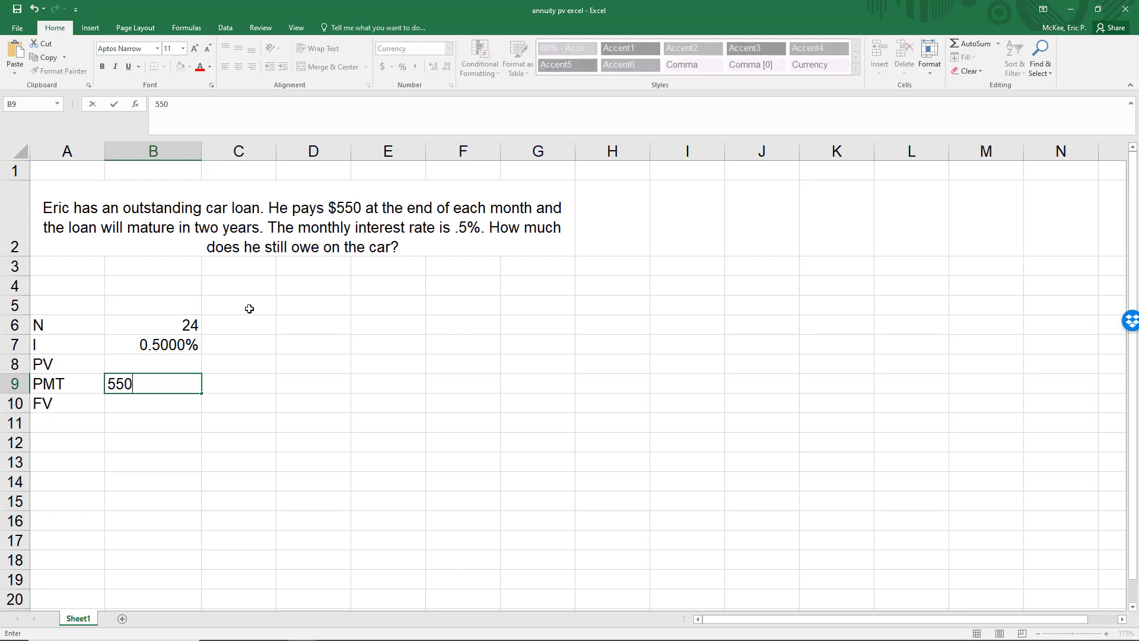
pyautogui.press('Return')
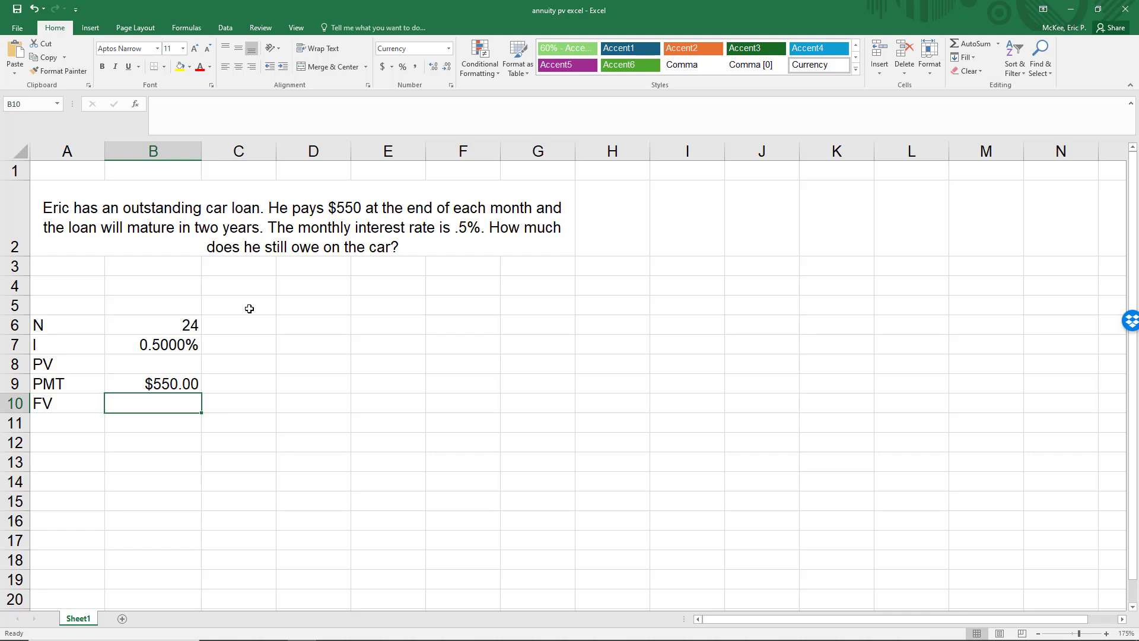
pyautogui.write('0')
pyautogui.press('Return')
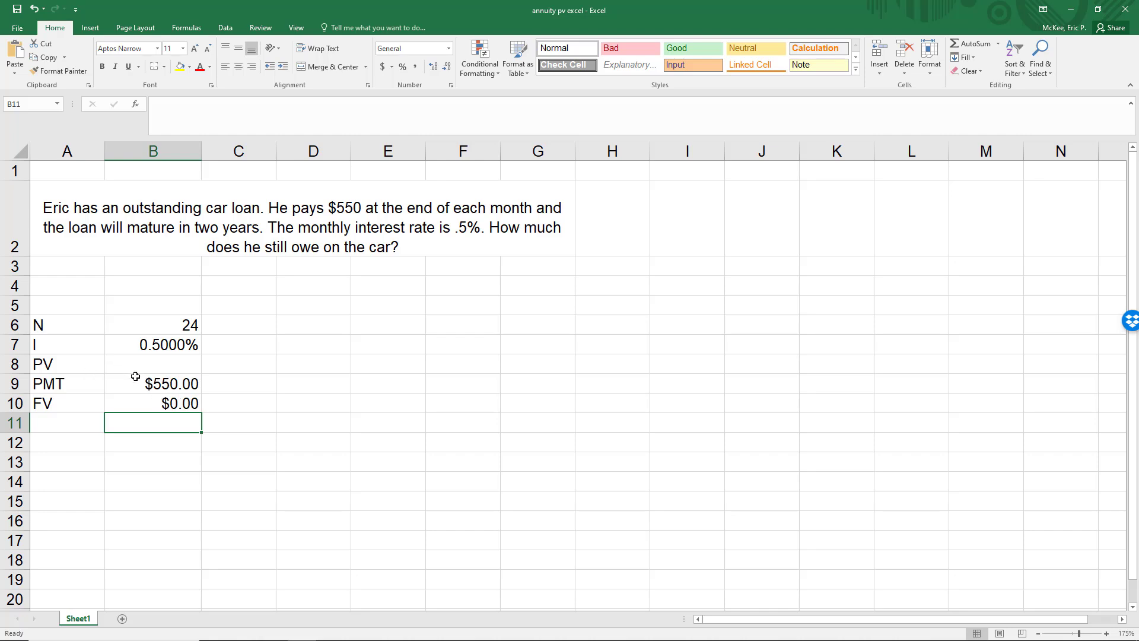
pyautogui.click(180, 388)
pyautogui.hotkey('shift', 'Down')
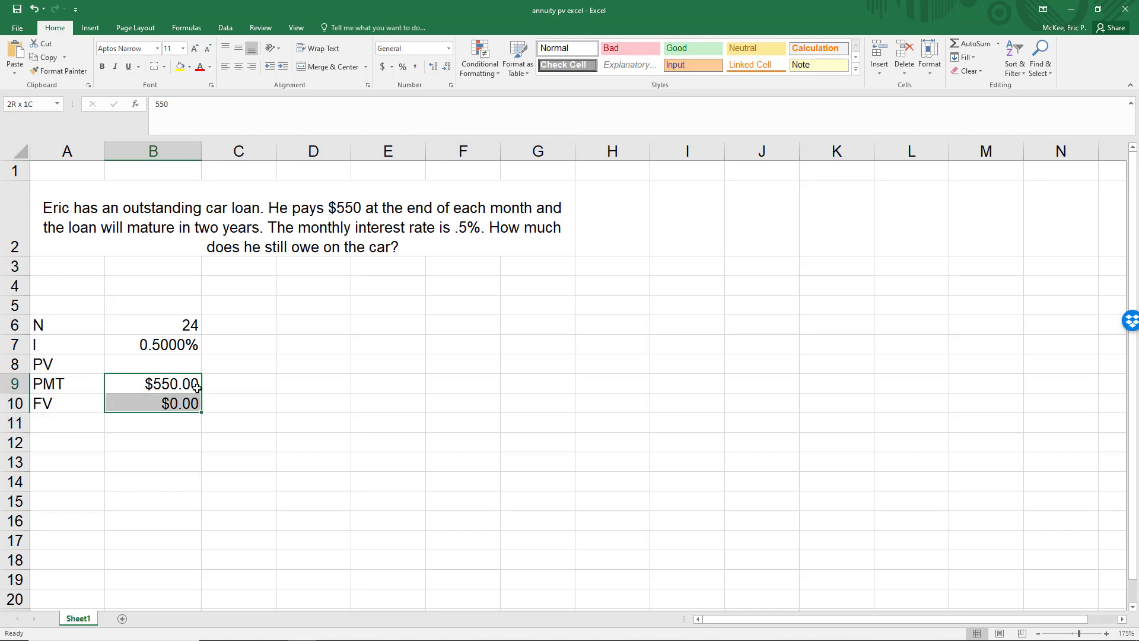
pyautogui.moveTo(197, 387); pyautogui.dragTo(194, 384)
pyautogui.click(179, 403)
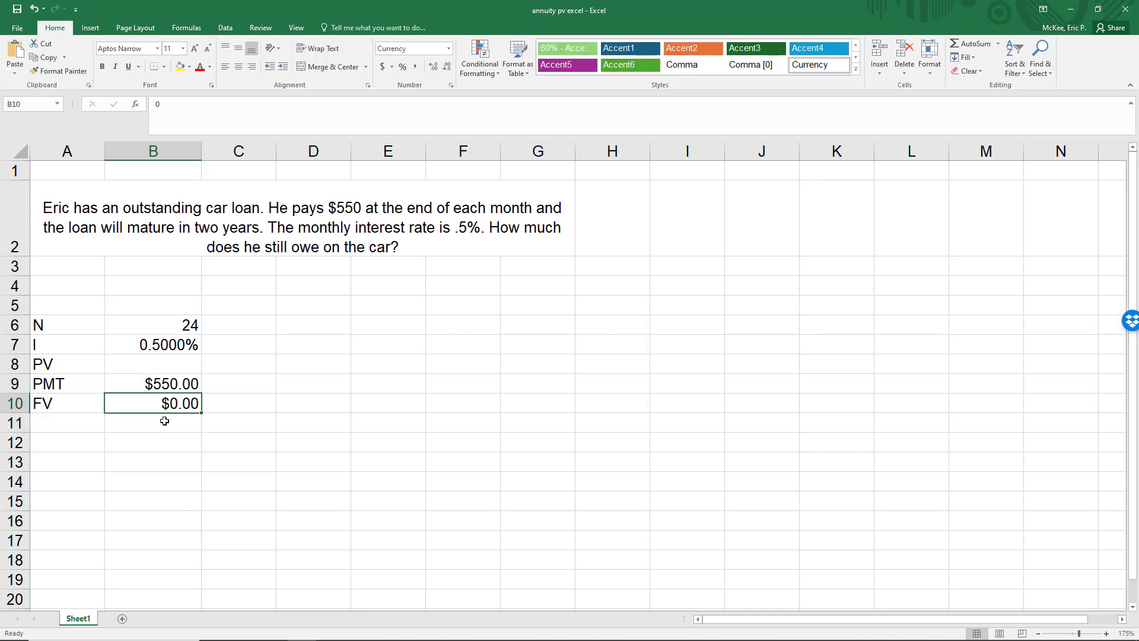
pyautogui.click(163, 382)
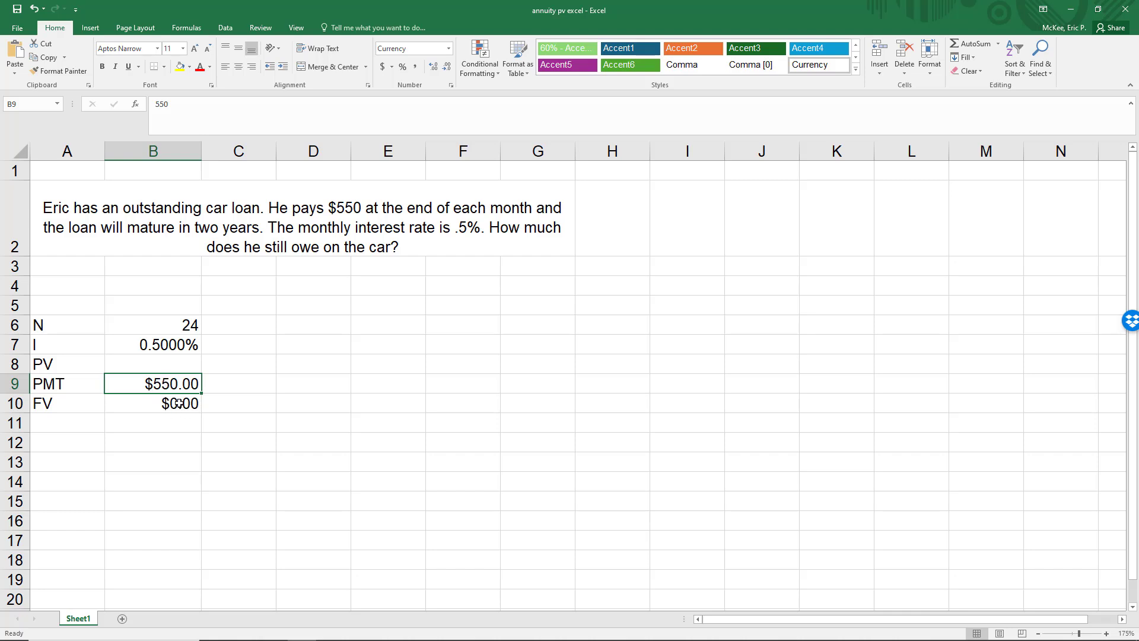
# Calculate the present value in B8 with the formula =pv(.005,24,550,0)
pyautogui.click(167, 365)
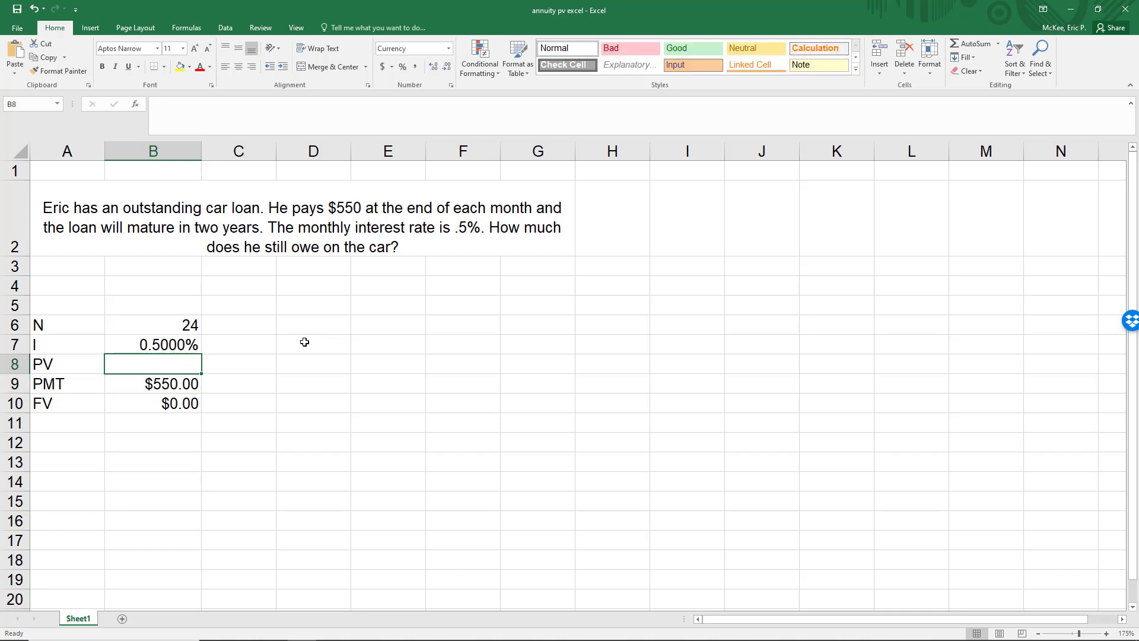
pyautogui.write('=p')
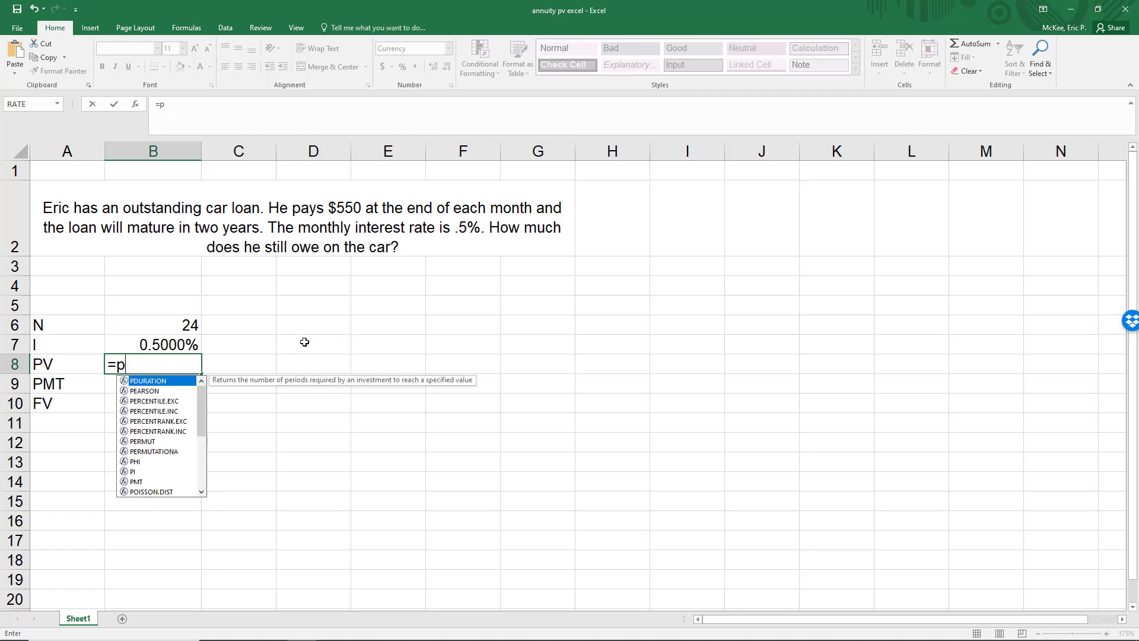
pyautogui.write('v(')
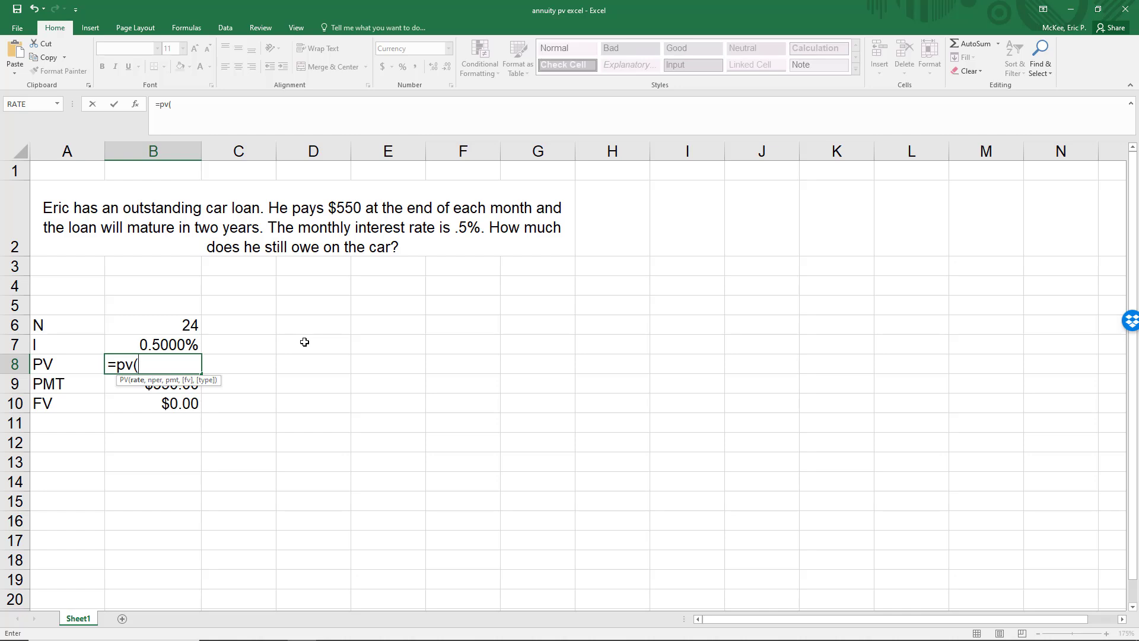
pyautogui.write('.005,')
pyautogui.write('24,')
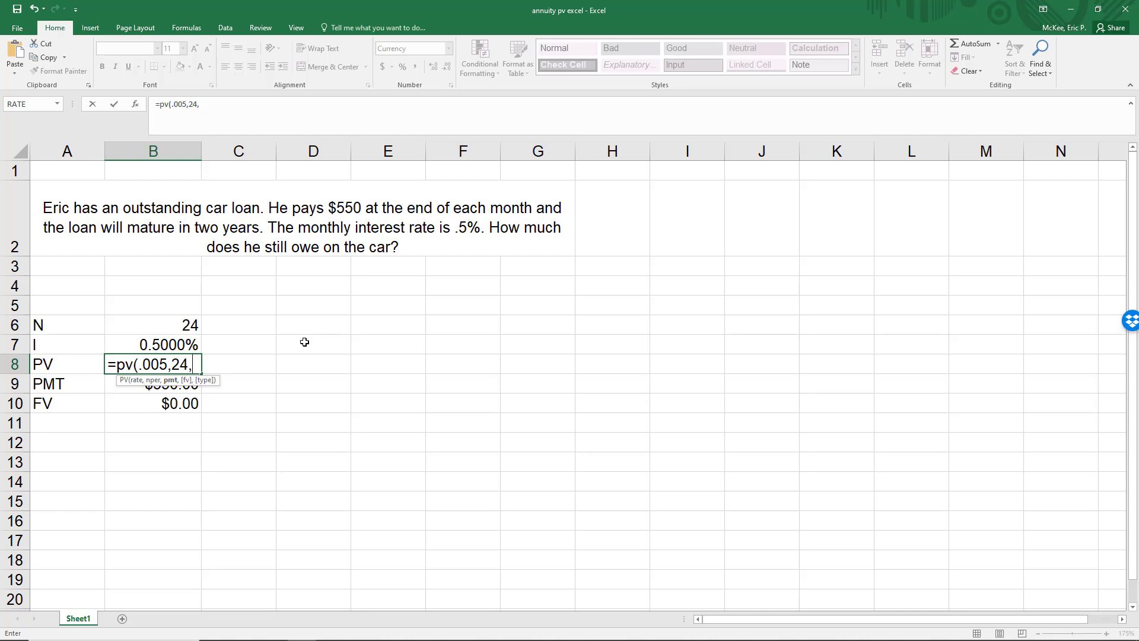
pyautogui.write('550,')
pyautogui.write('0)')
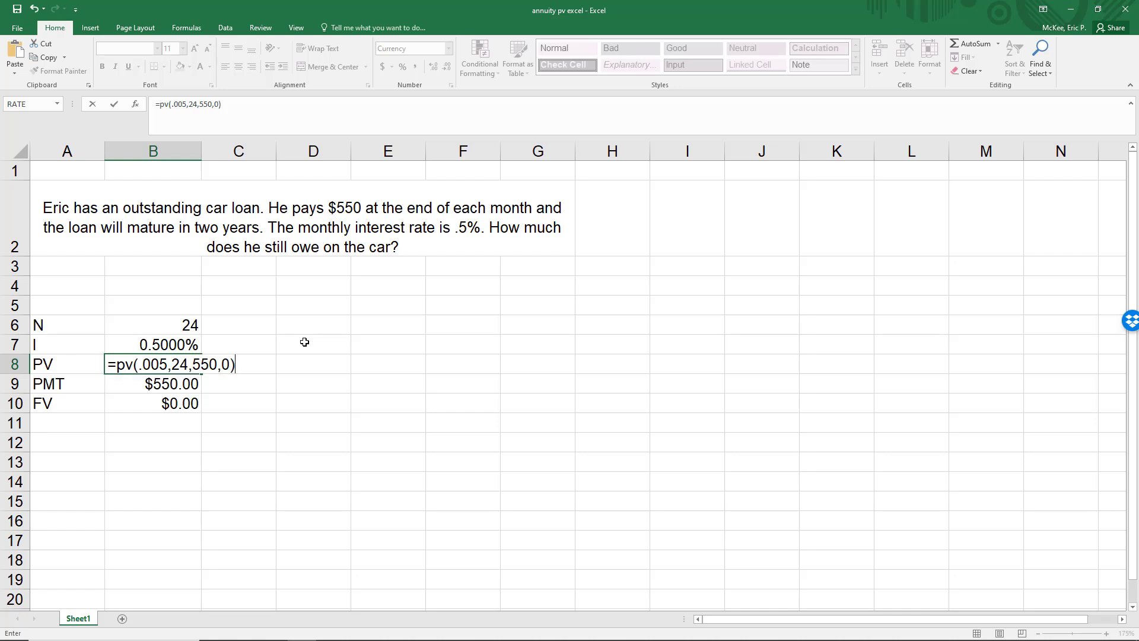
pyautogui.press('Return')
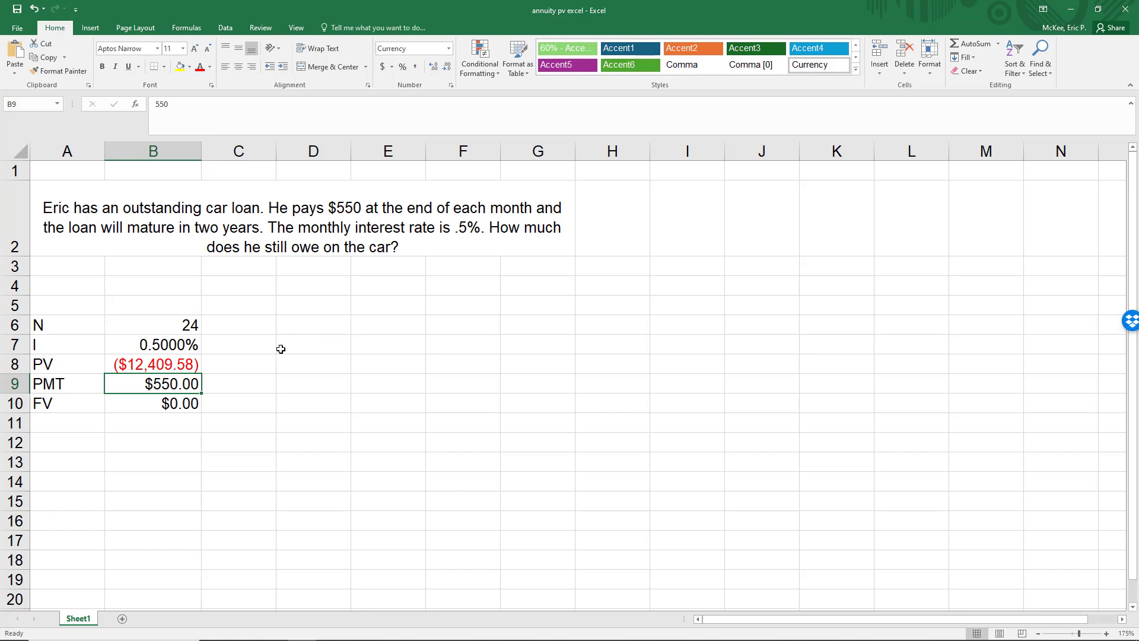
# Change the payment argument in the B8 present value formula to -550
pyautogui.click(168, 367)
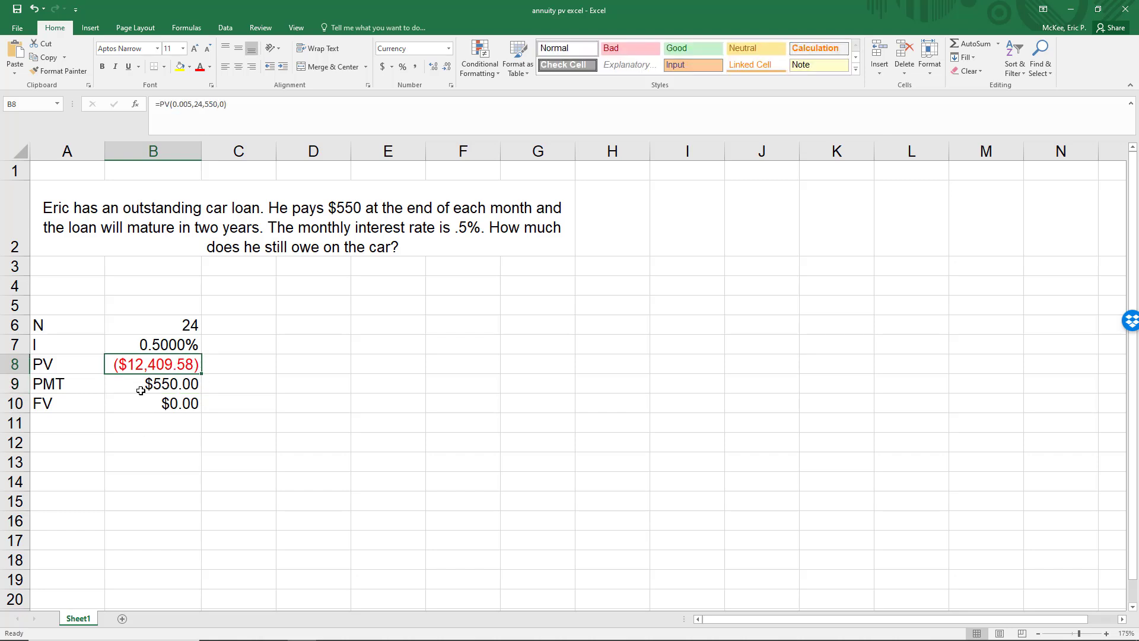
pyautogui.click(176, 388)
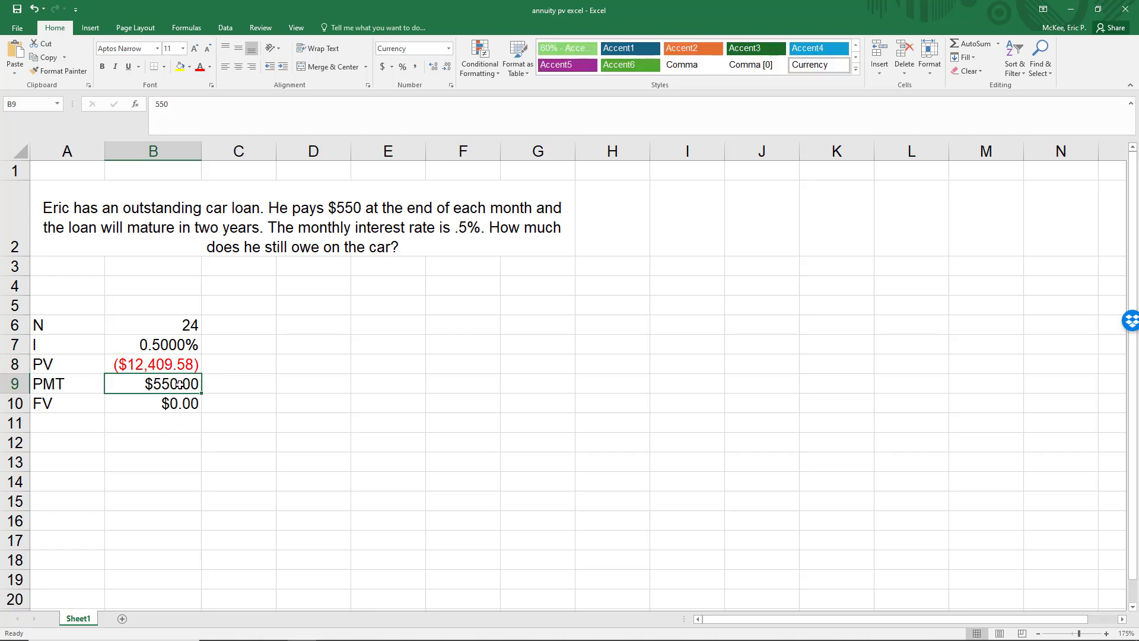
pyautogui.click(169, 364)
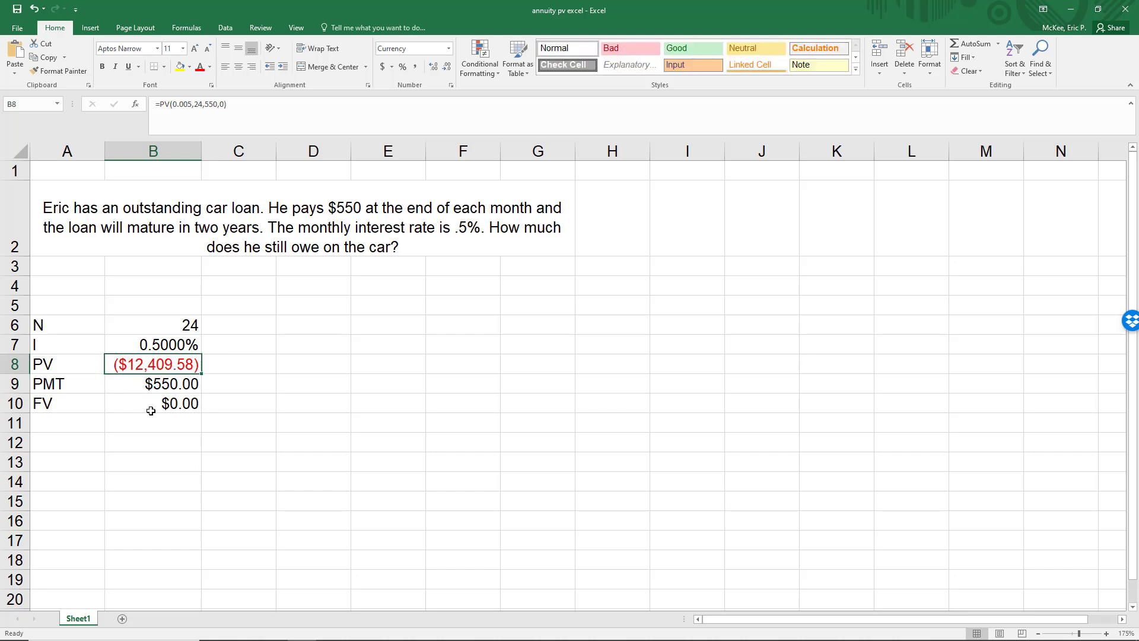
pyautogui.click(192, 105)
pyautogui.press('Right')
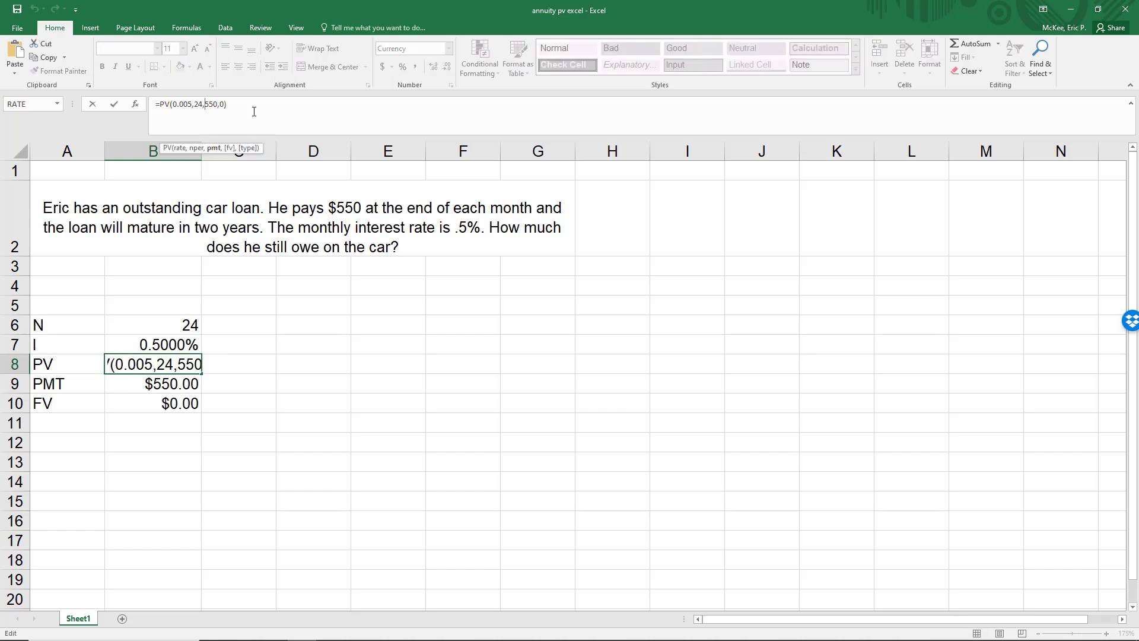
pyautogui.write('-')
pyautogui.press('Return')
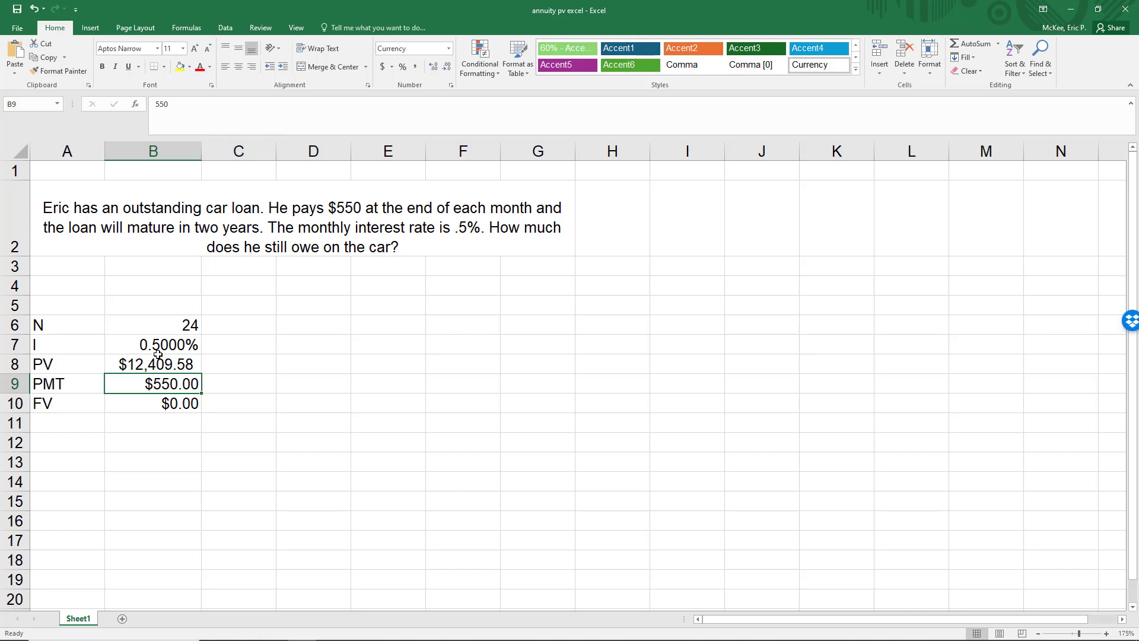
# Replace the typed arguments of the B8 PV formula with the cell references B7, B6, B9 and B10
pyautogui.click(182, 361)
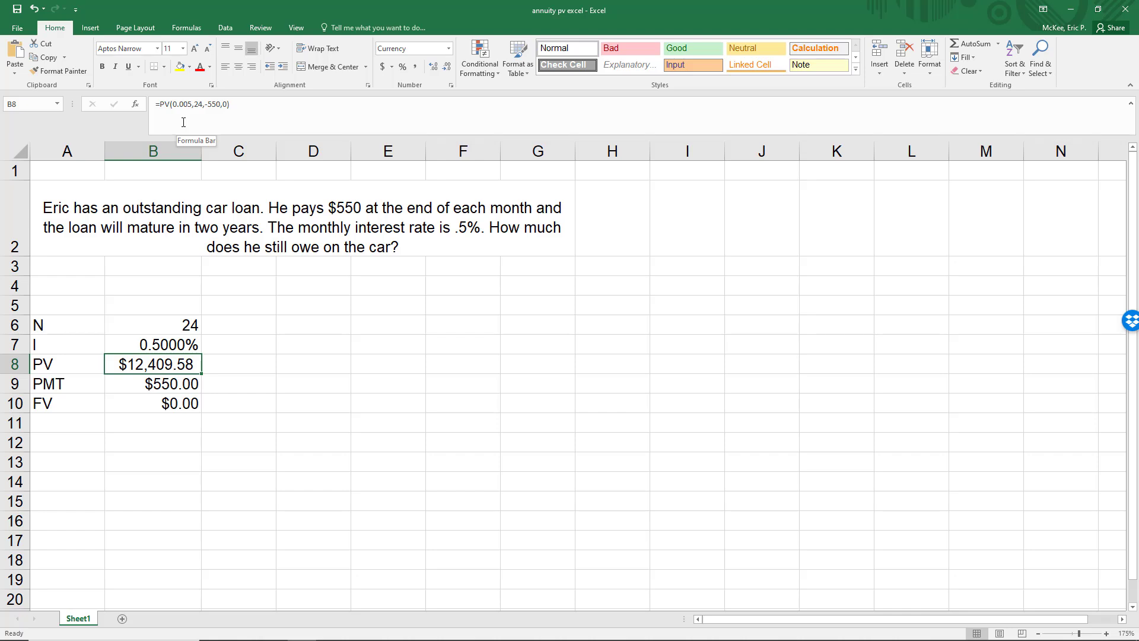
pyautogui.moveTo(171, 104); pyautogui.dragTo(228, 105)
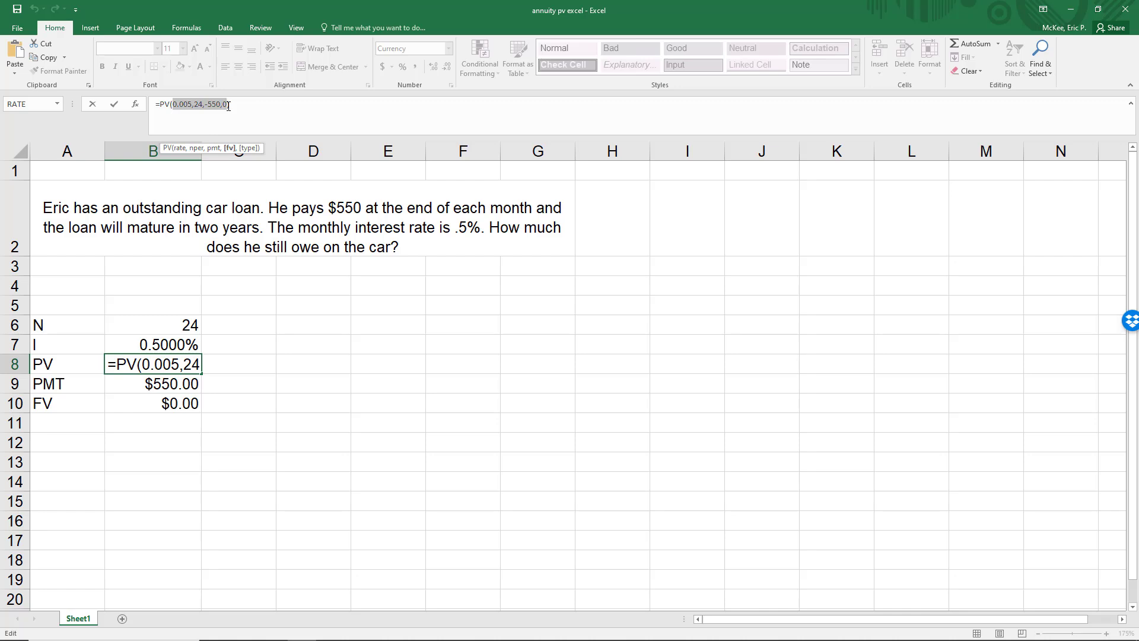
pyautogui.press('BackSpace')
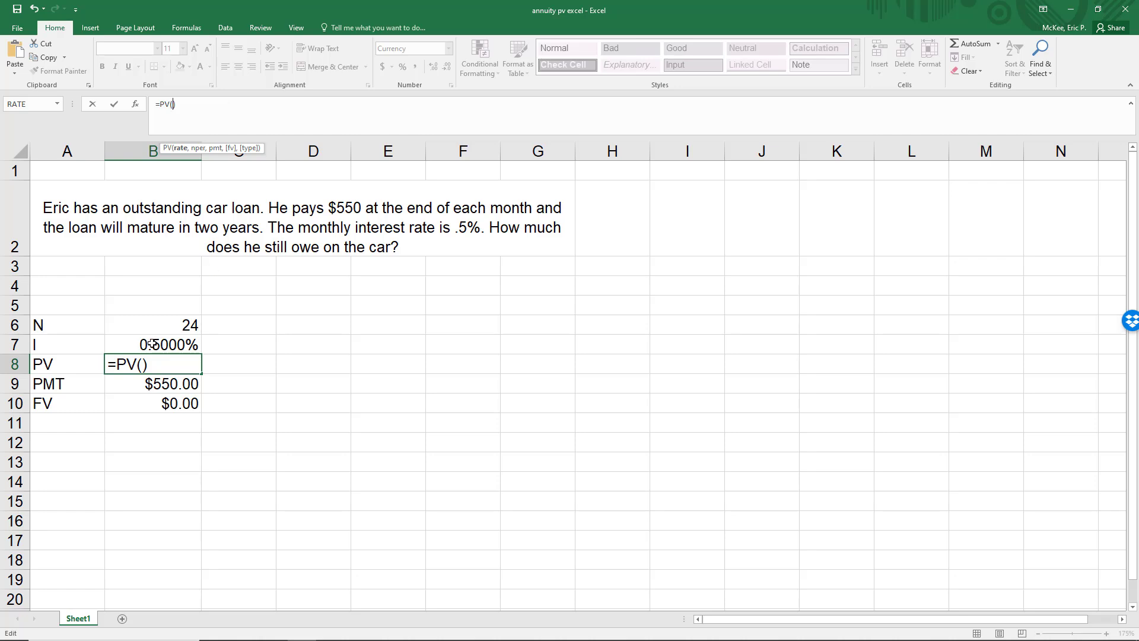
pyautogui.write('b7')
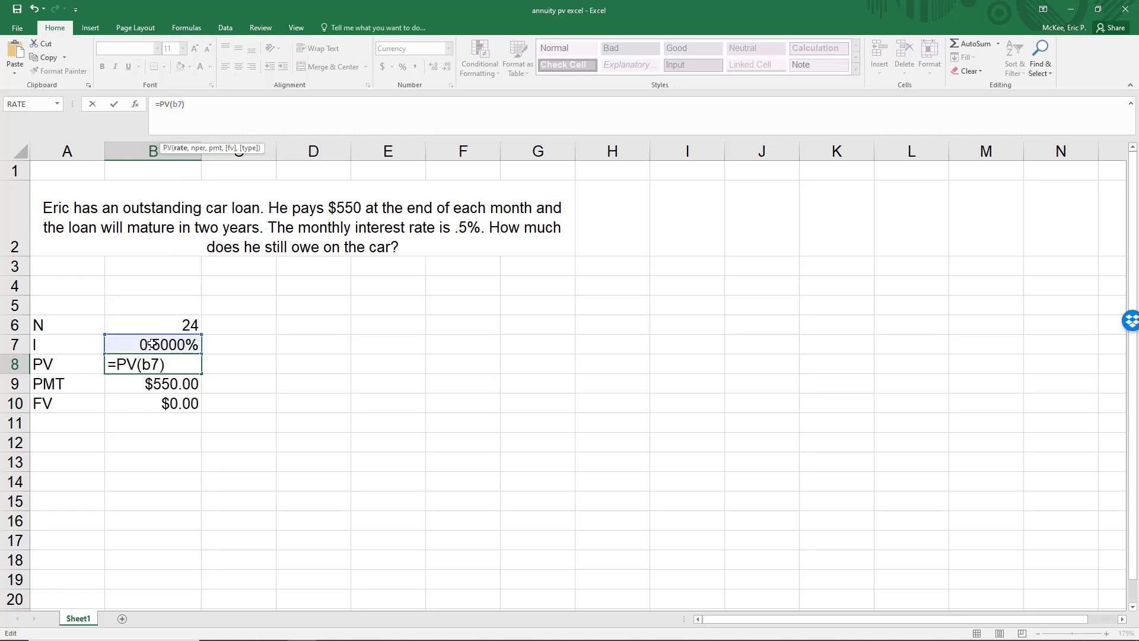
pyautogui.write(',')
pyautogui.click(165, 325)
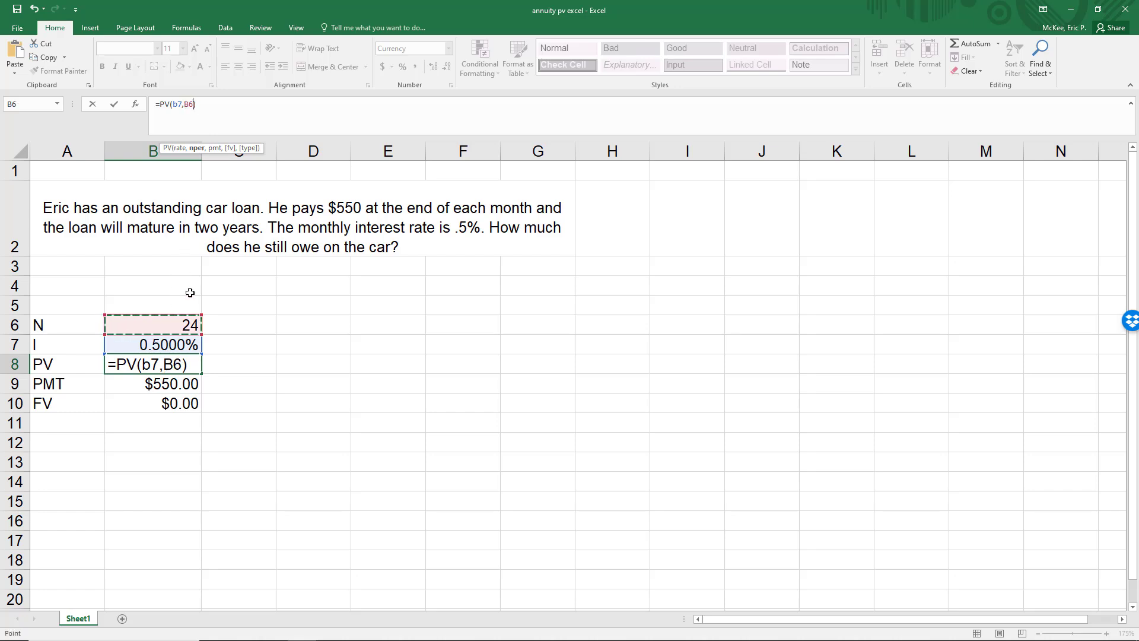
pyautogui.write(',')
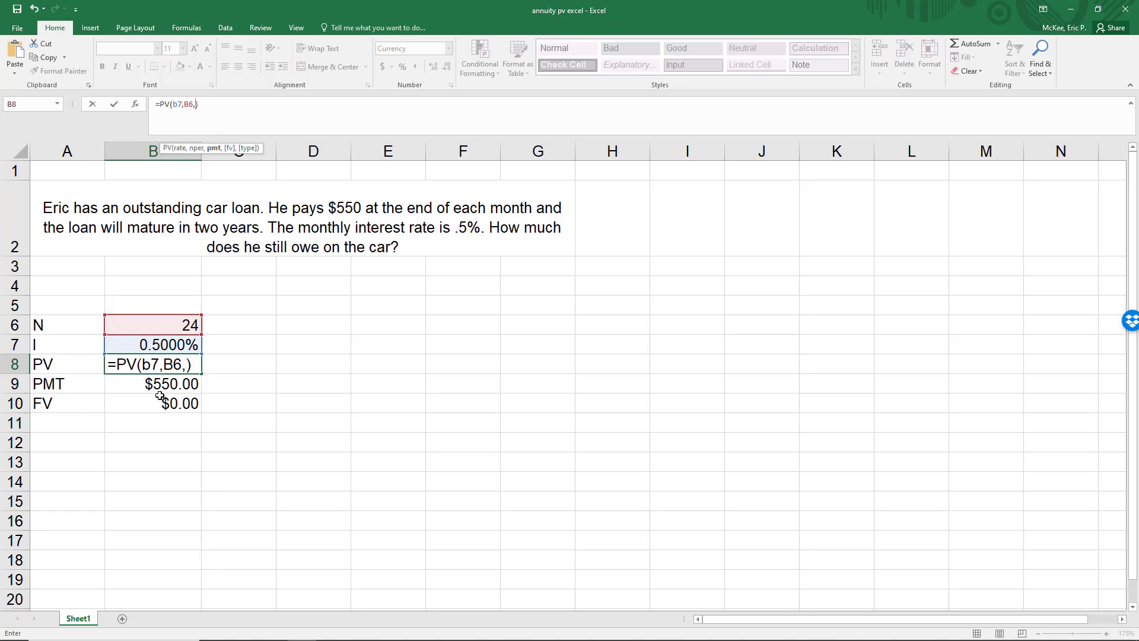
pyautogui.click(142, 384)
pyautogui.write(',')
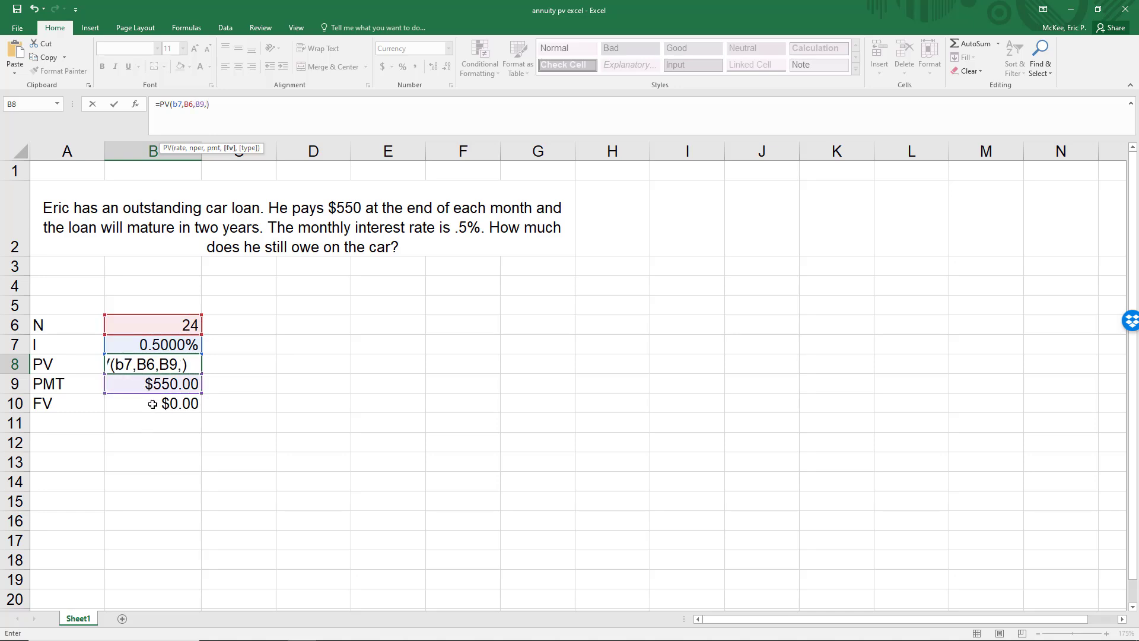
pyautogui.click(153, 404)
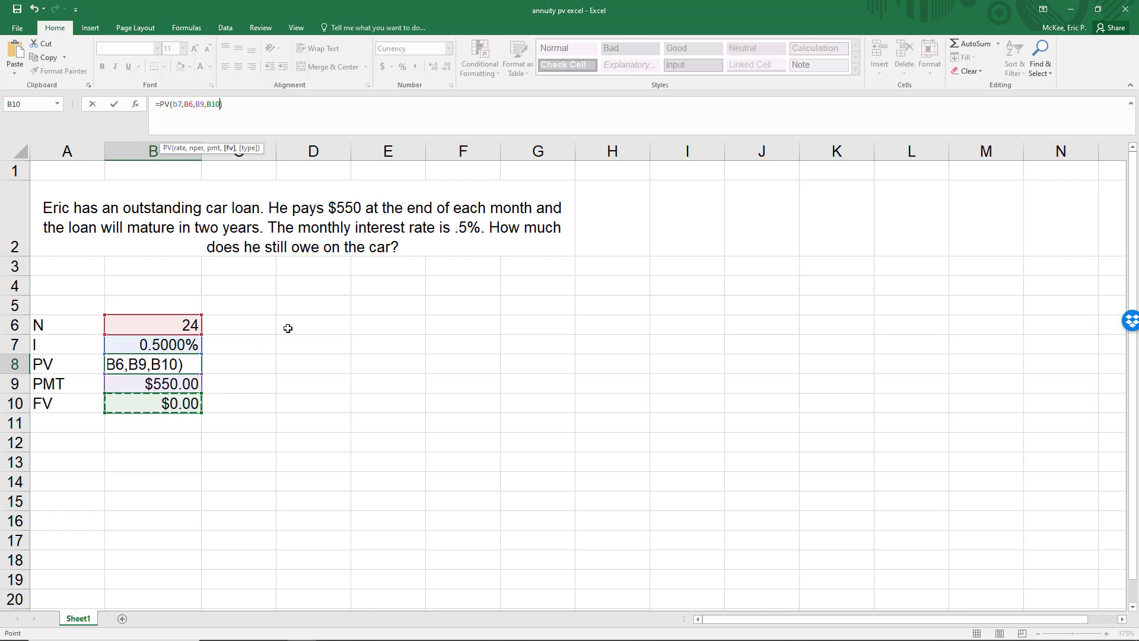
pyautogui.press('Return')
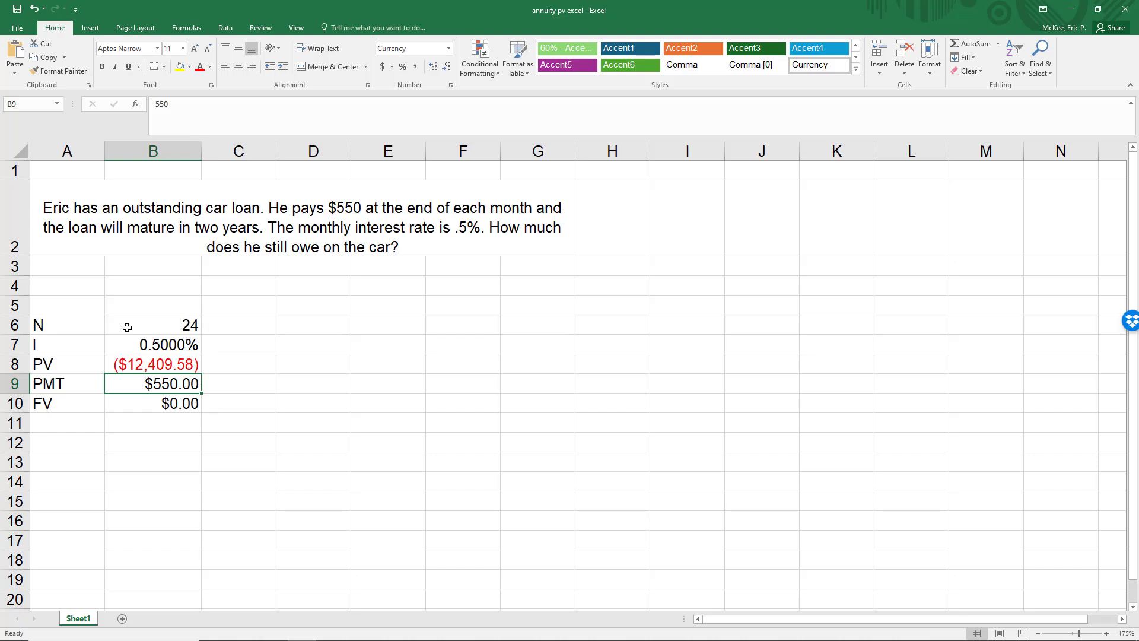
pyautogui.moveTo(152, 324); pyautogui.dragTo(178, 402)
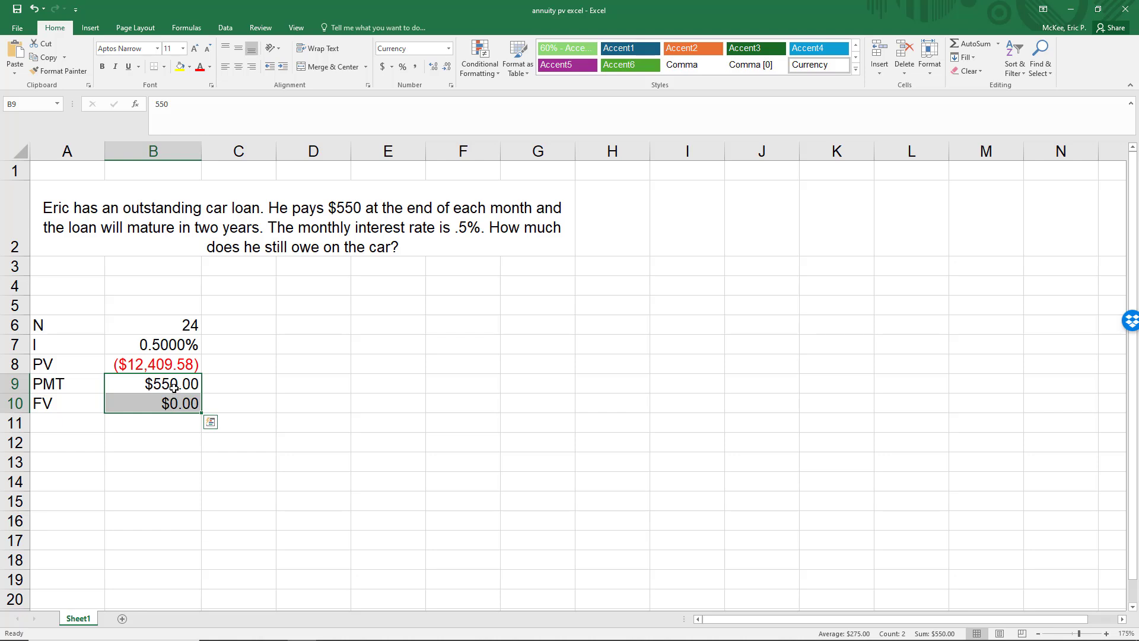
pyautogui.click(172, 385)
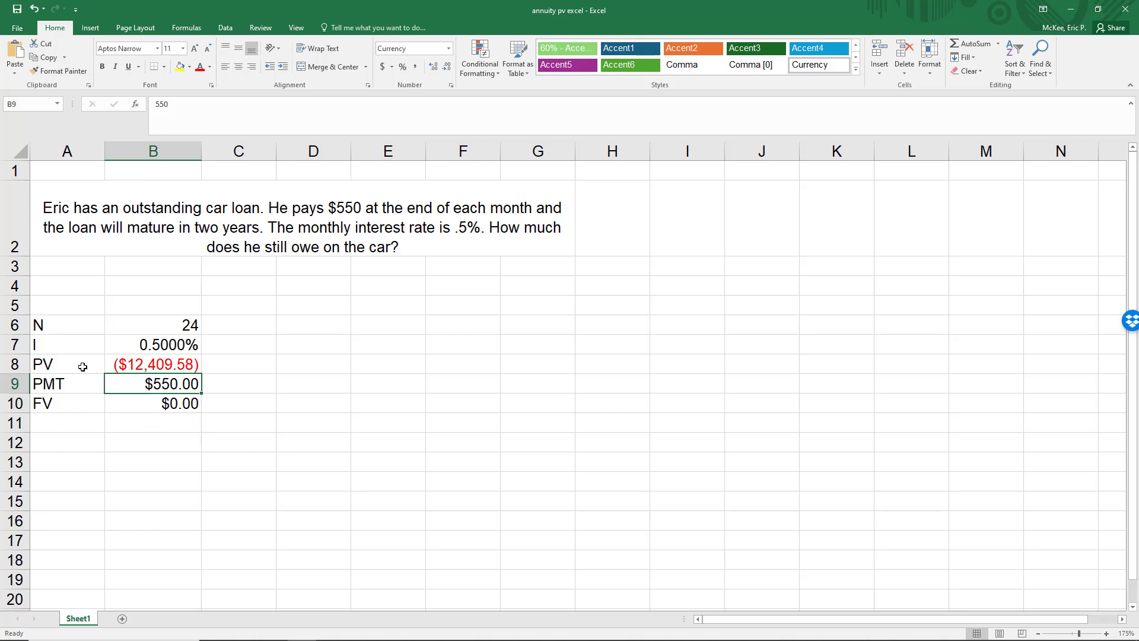
# Change the number of periods in B6 to 18 and check the recalculated present value in row 8
pyautogui.moveTo(84, 363); pyautogui.dragTo(155, 365)
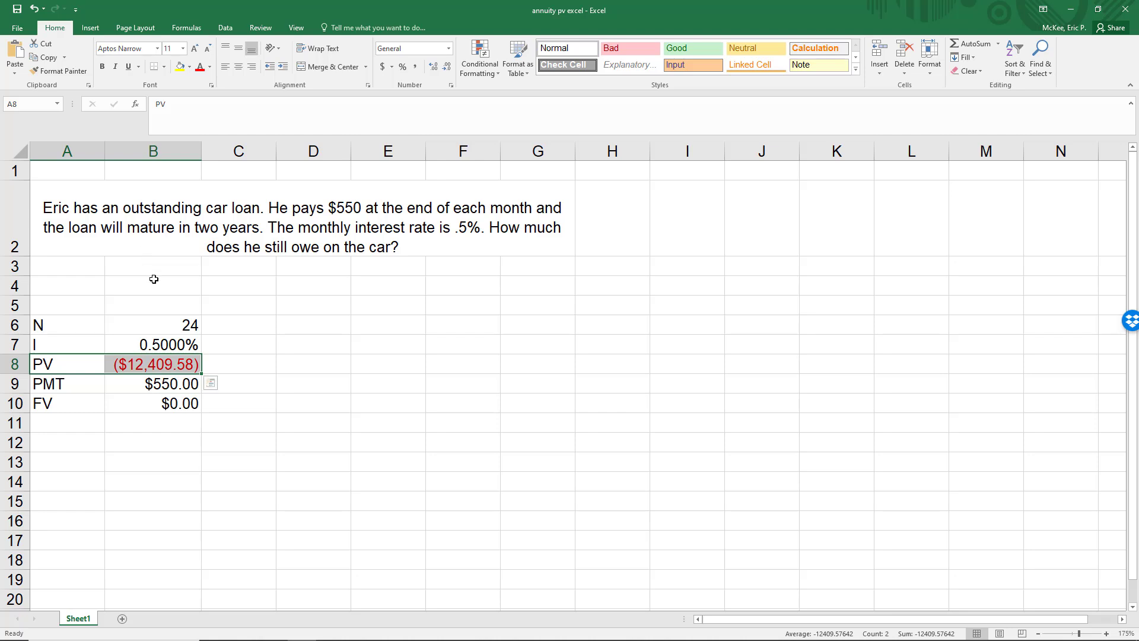
pyautogui.click(181, 324)
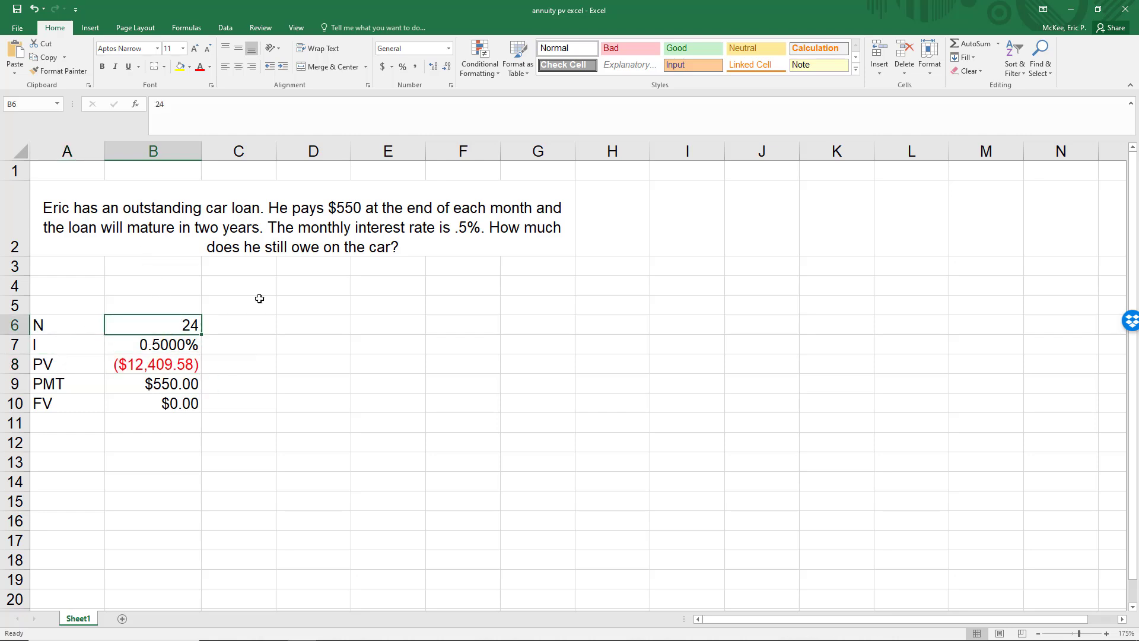
pyautogui.write('18')
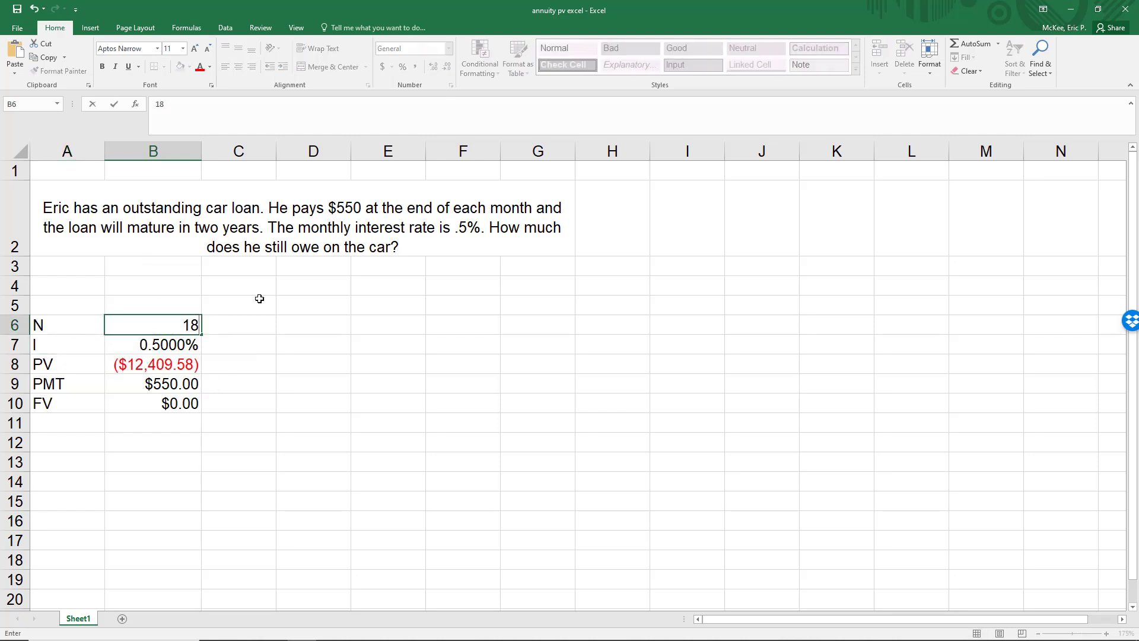
pyautogui.press('Return')
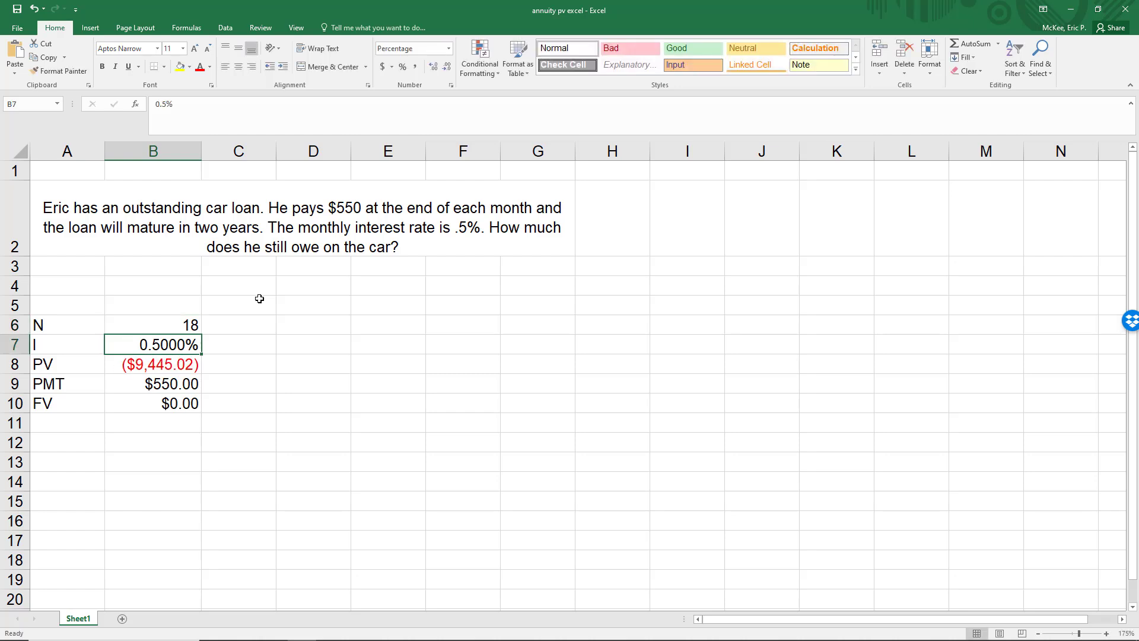
pyautogui.moveTo(87, 363); pyautogui.dragTo(178, 364)
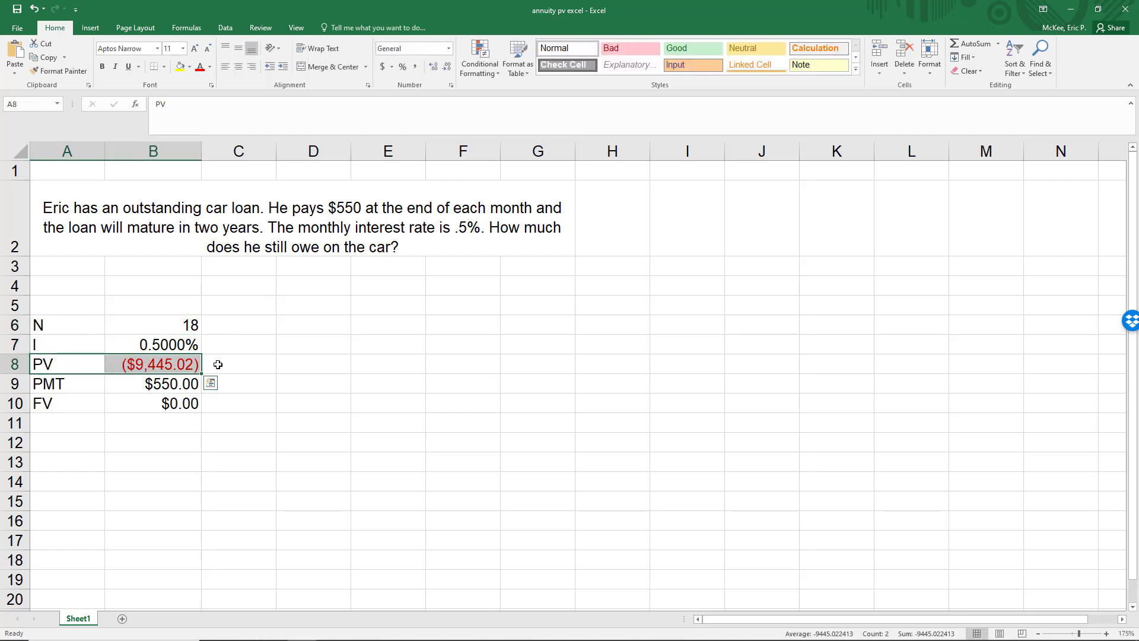
# Review the annuity values in B6:B10, from the number of periods and interest rate through the payment and future value
pyautogui.click(94, 368)
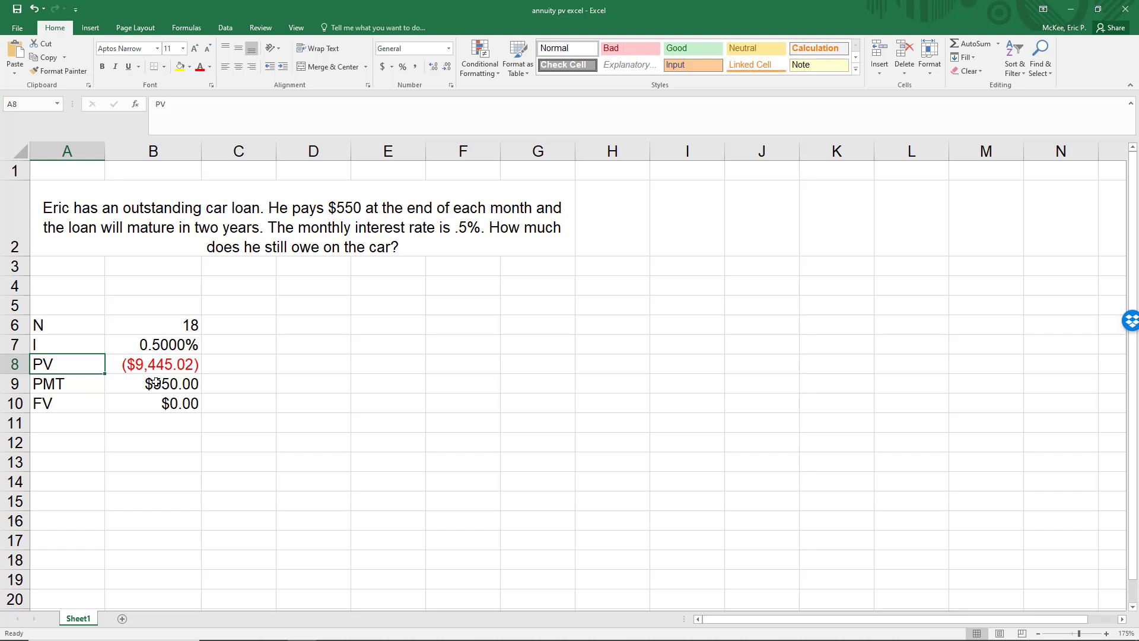
pyautogui.click(189, 325)
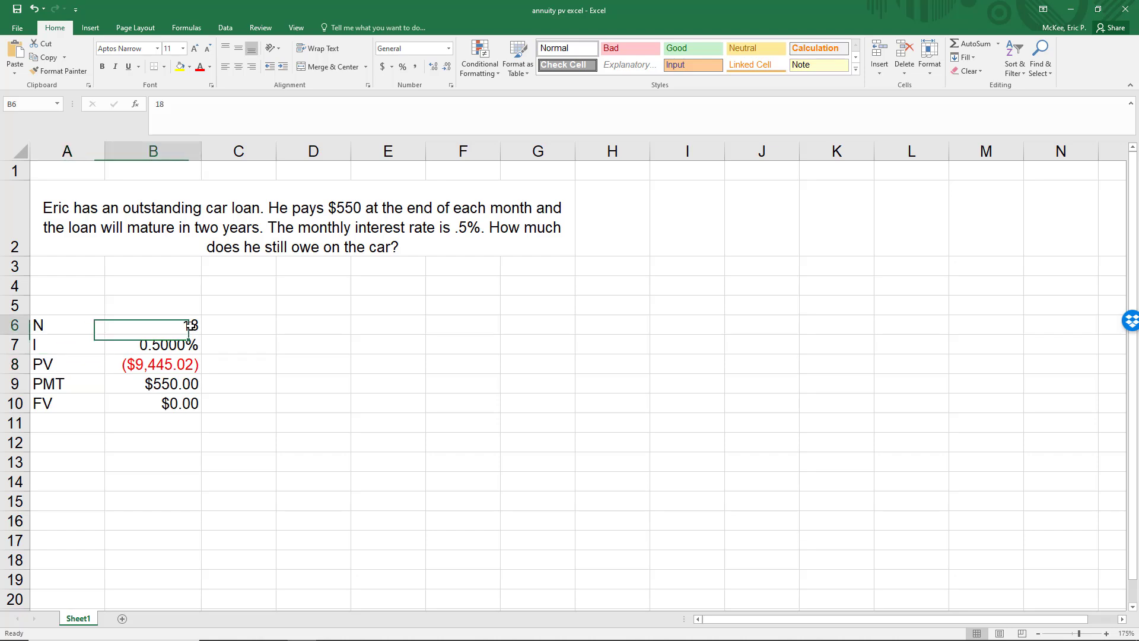
pyautogui.moveTo(190, 325); pyautogui.dragTo(182, 346)
pyautogui.click(183, 346)
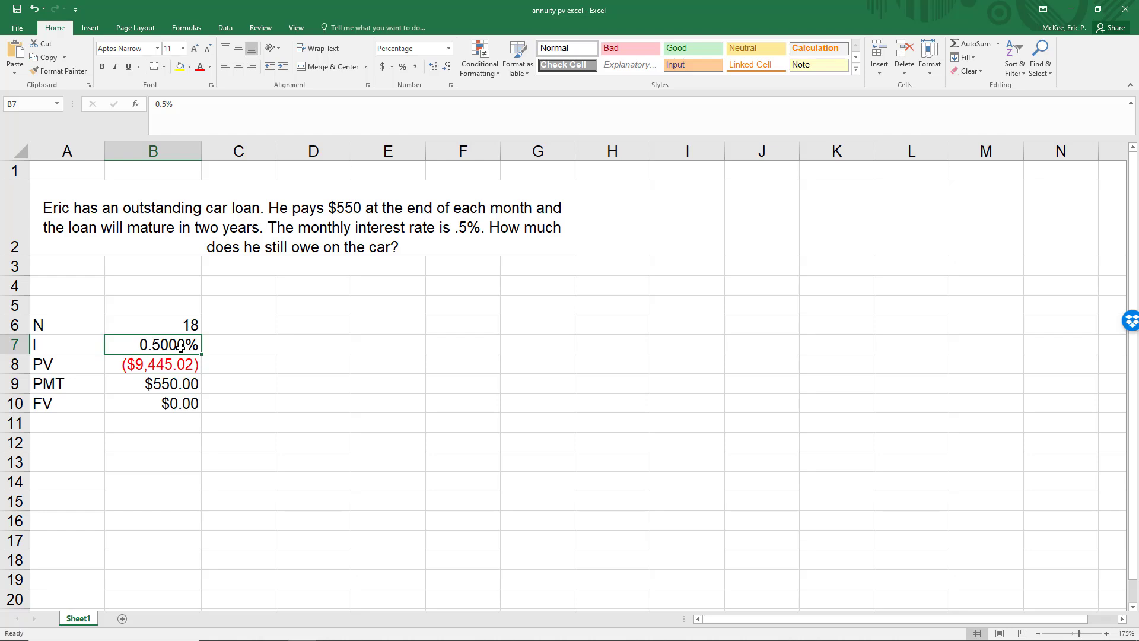
pyautogui.moveTo(171, 326); pyautogui.dragTo(168, 409)
pyautogui.click(185, 324)
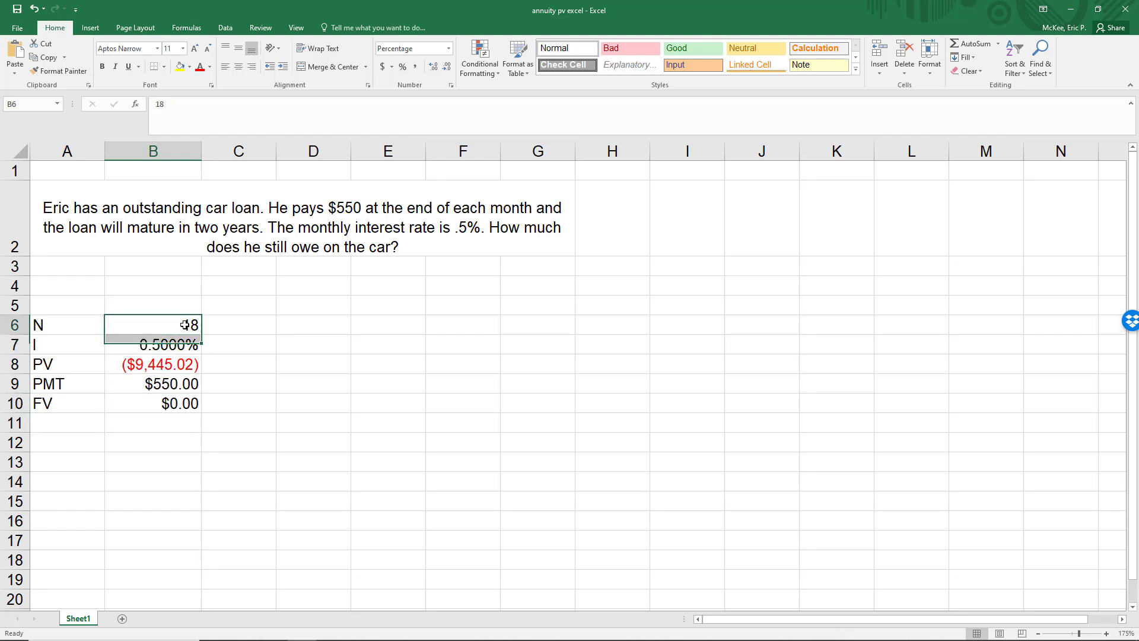
pyautogui.moveTo(185, 325); pyautogui.dragTo(172, 400)
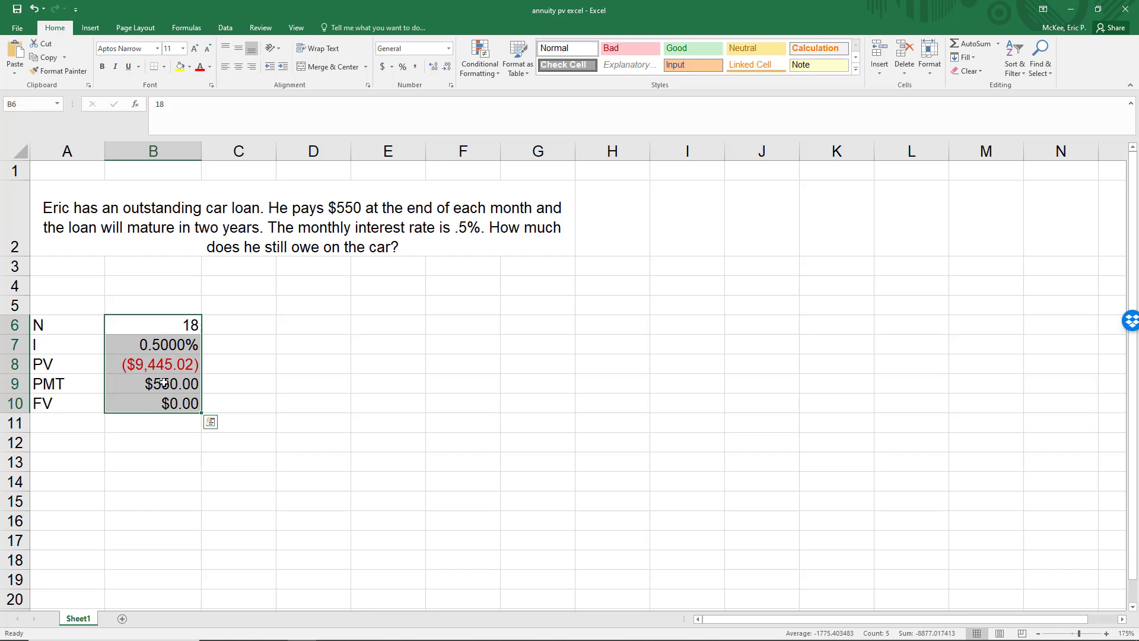
pyautogui.click(172, 377)
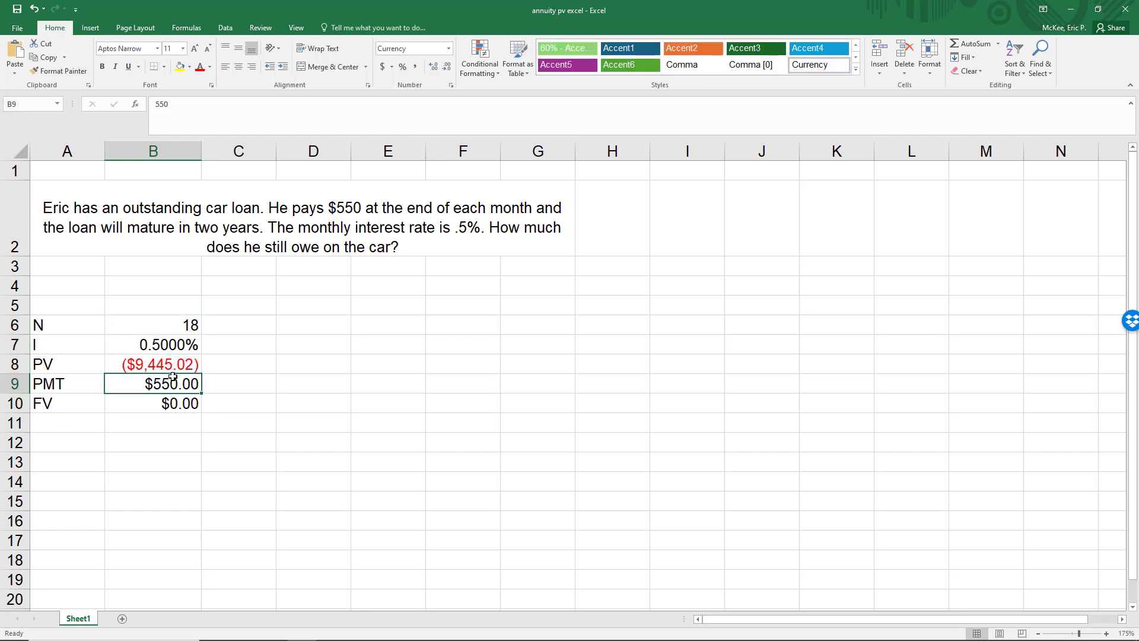